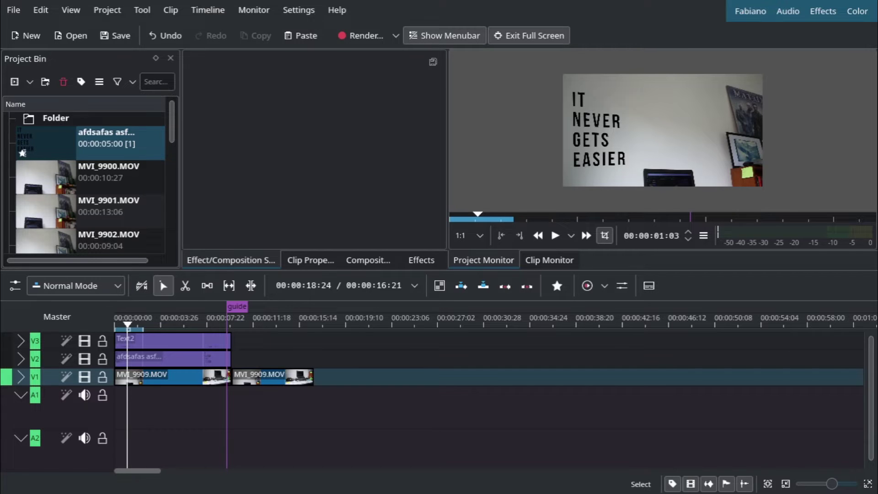
Delete the second desk clip and place a fresh MVI_9909.MOV on track V1.
left_click(272, 375)
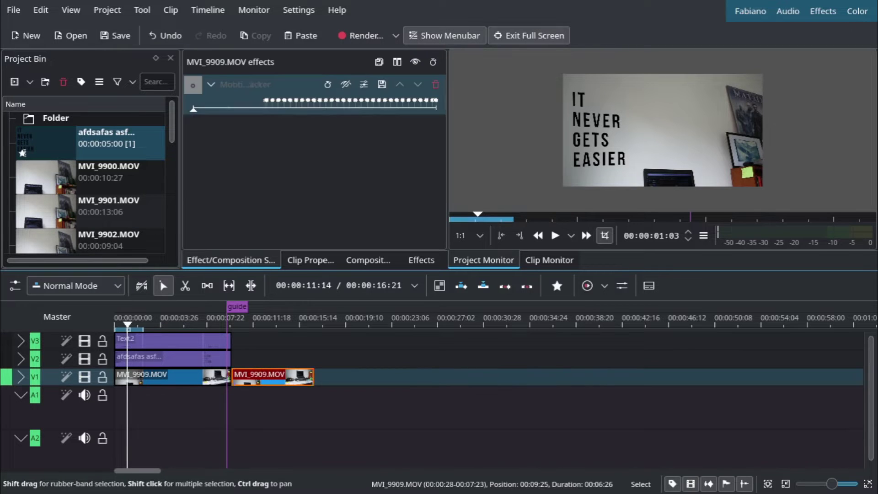
key("Delete")
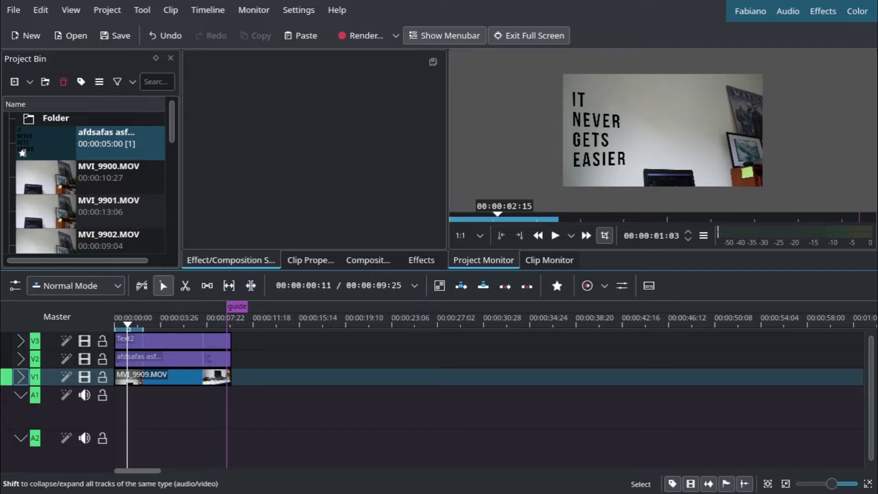
left_click(21, 376)
left_click(21, 359)
left_click(21, 341)
scroll(90, 193, "down", 5)
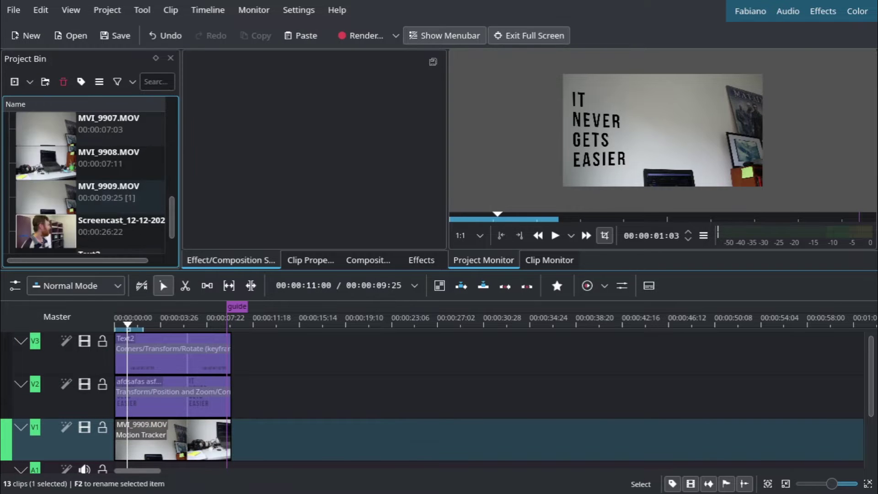
left_click_drag(108, 191, 360, 440)
Apply the Motion Tracker effect to the new MVI_9909 clip and resize its tracking box.
left_click(422, 260)
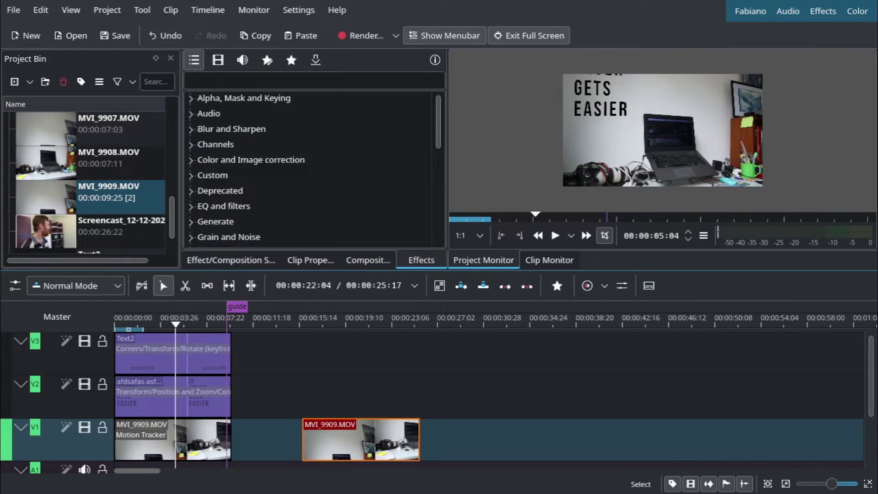
left_click(314, 81)
type("tra")
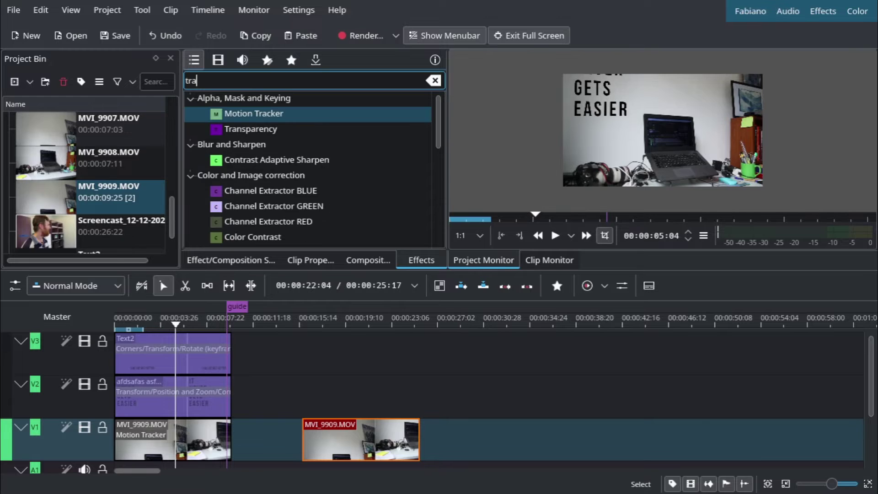
type("c")
key("Down")
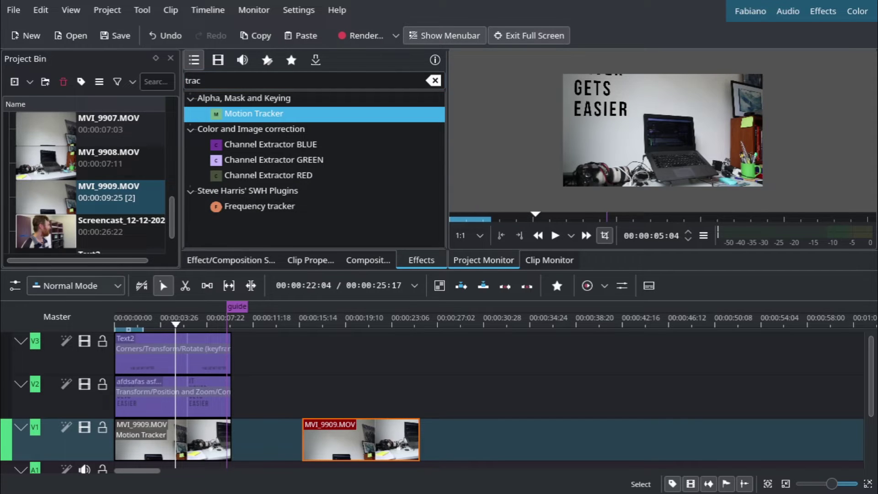
left_click_drag(254, 113, 361, 439)
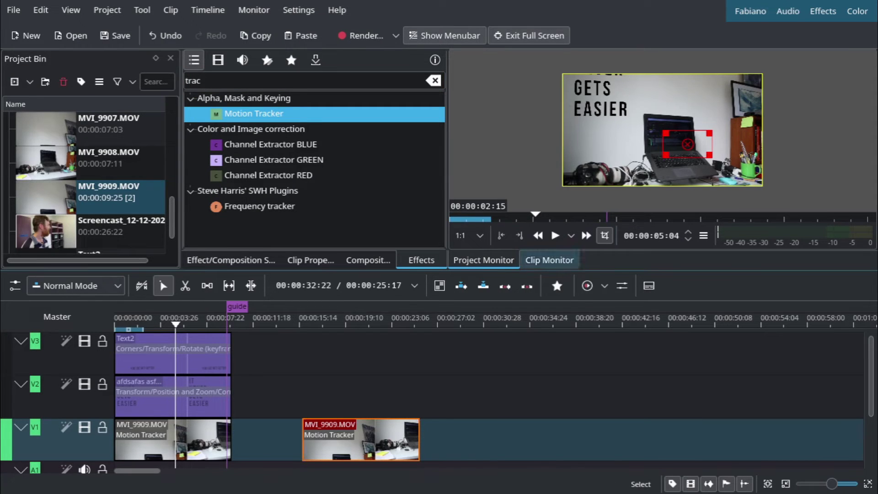
mouse_move(709, 134)
left_mouse_down()
mouse_move(674, 147)
mouse_move(651, 117)
left_mouse_up()
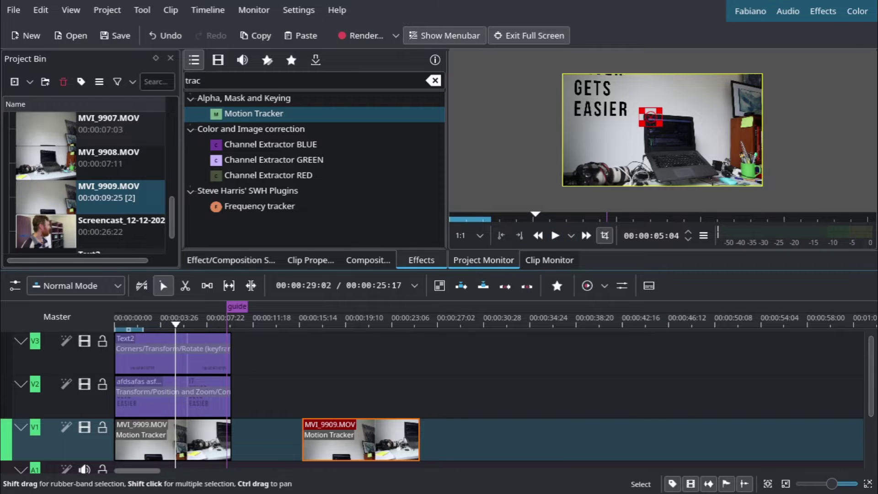
Select the new MVI_9909 clip and move its tracking box onto the computer screen's corner.
left_click(334, 440)
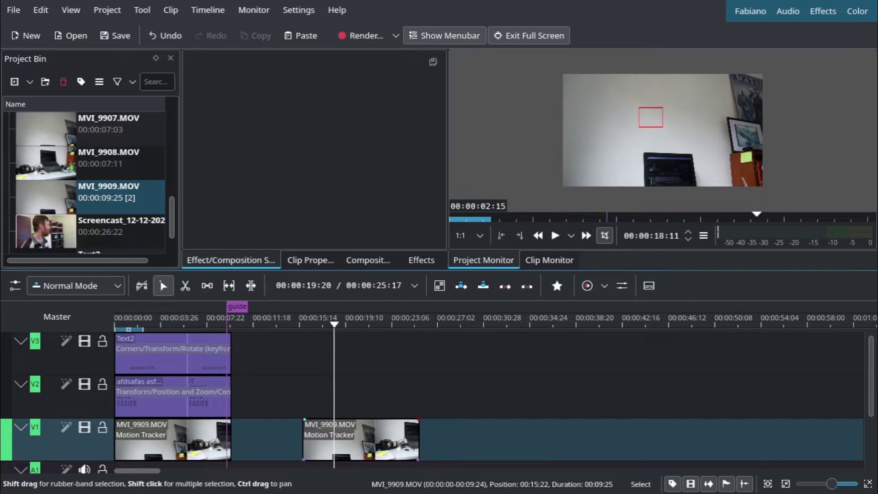
left_click(360, 439)
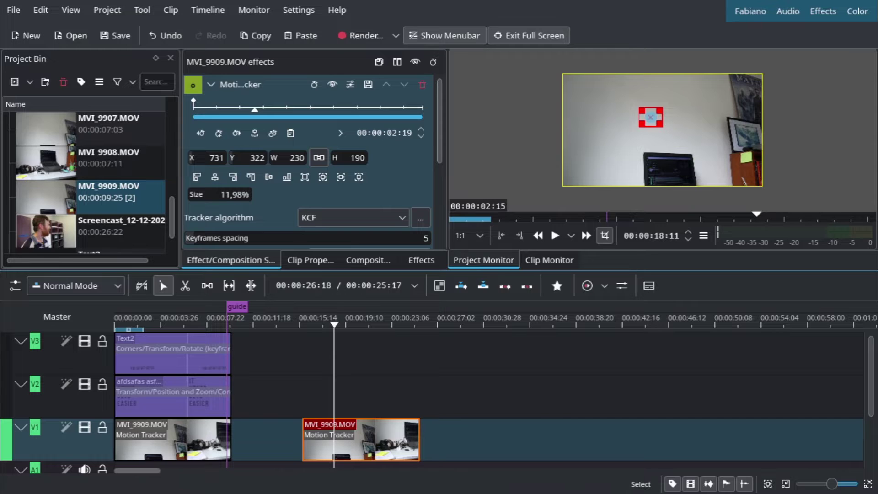
left_click_drag(651, 118, 644, 155)
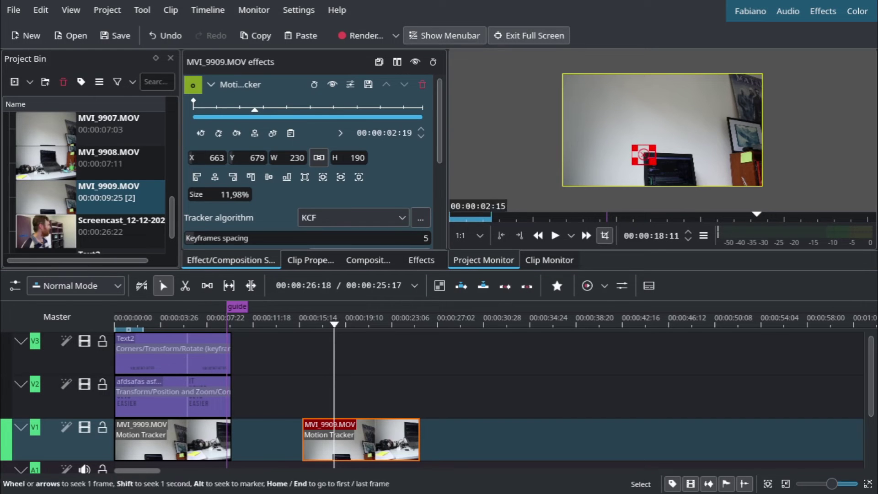
scroll(309, 206, "down", 3)
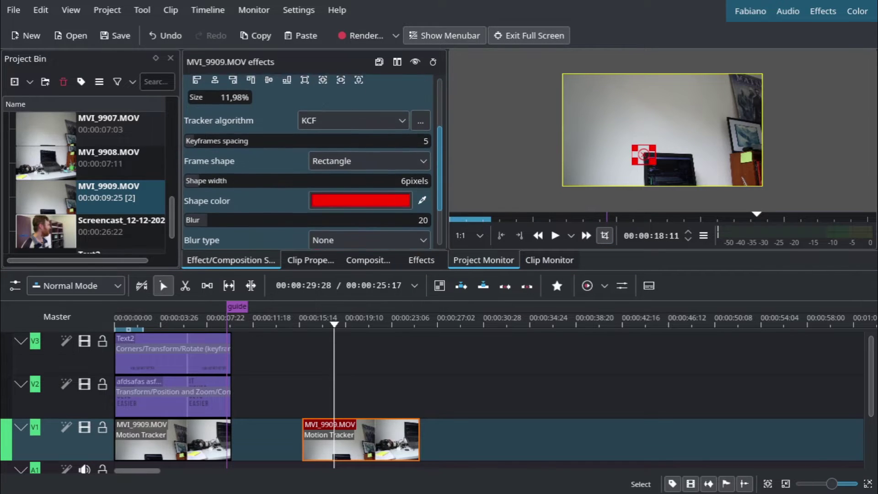
scroll(309, 193, "down", 1)
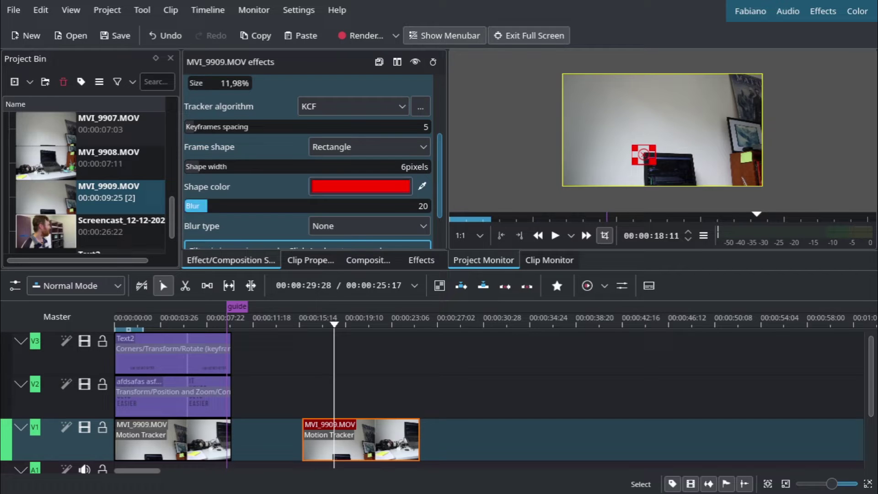
scroll(309, 192, "down", 3)
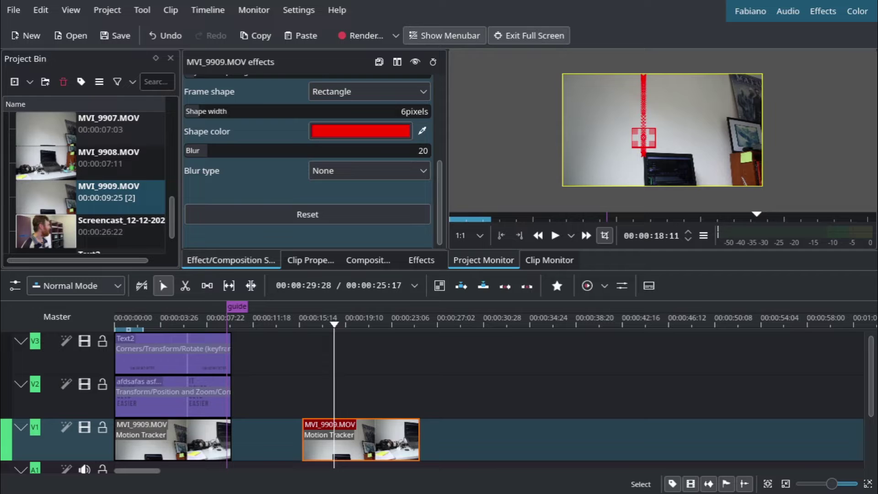
scroll(307, 152, "up", 5)
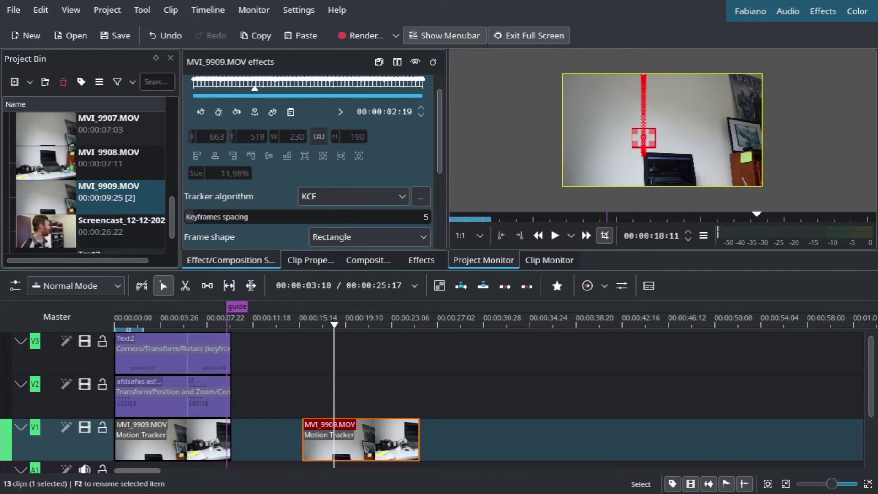
scroll(89, 186, "up", 5)
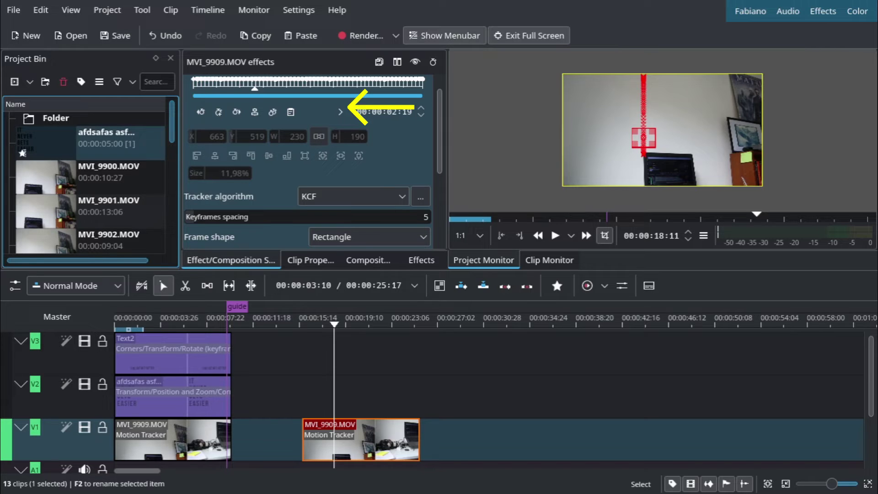
Select the afdsafas 'IT NEVER GETS EASIER' title clip to reveal its Corners effect stack.
left_click(23, 153)
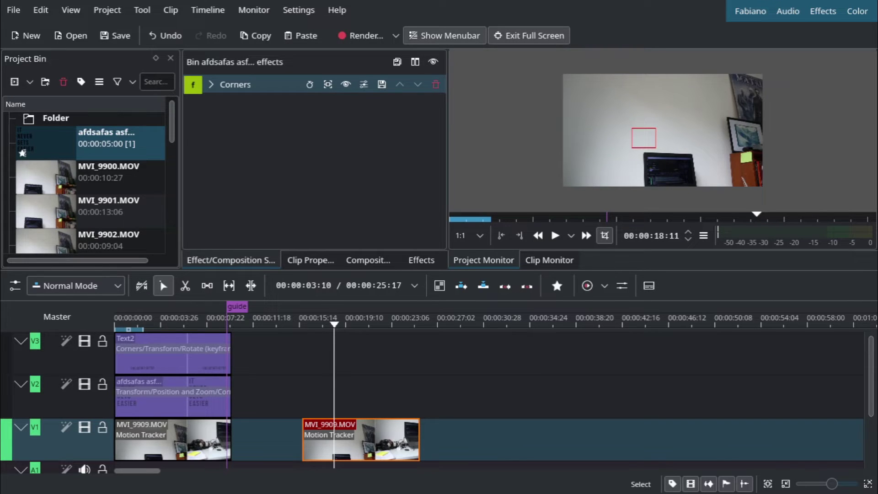
Insert the afdsafas title clip from the Project Bin onto track V2 at the playhead.
left_click(106, 137)
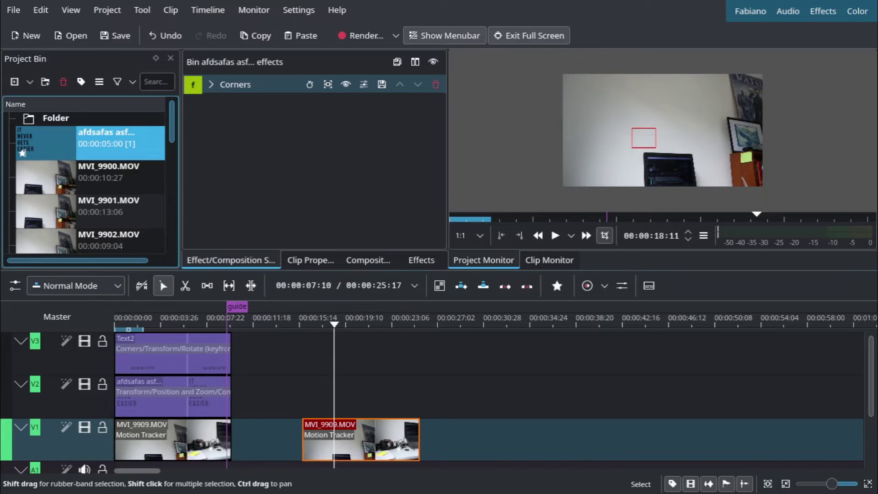
key("v")
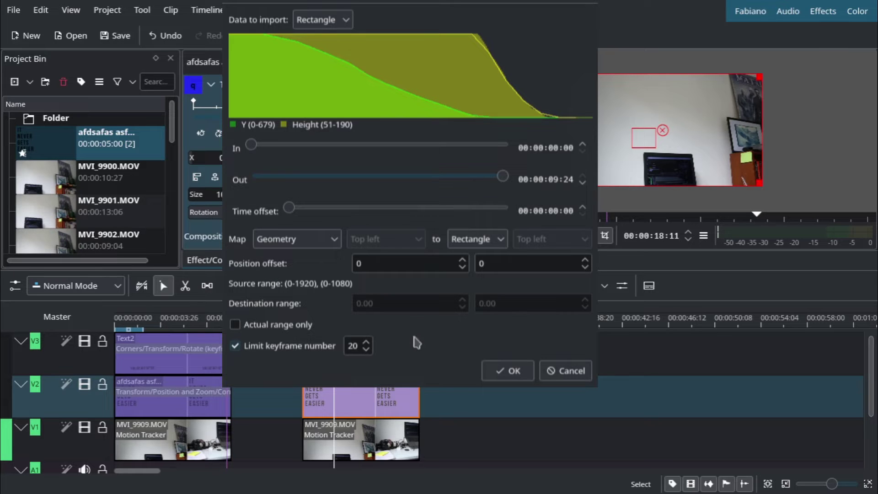
Import the tracked keyframes with position offset -1500 and -600, mapped to Position, Top left.
double_click(360, 264)
type("-1500")
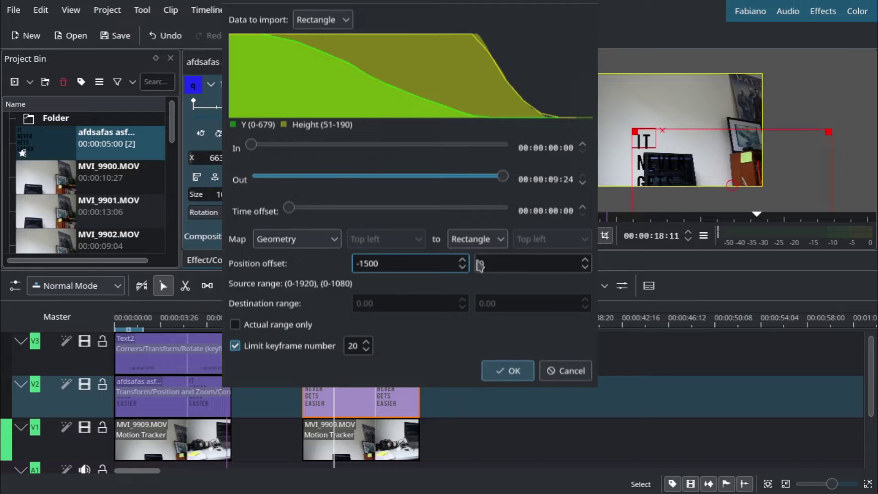
double_click(493, 263)
type("-")
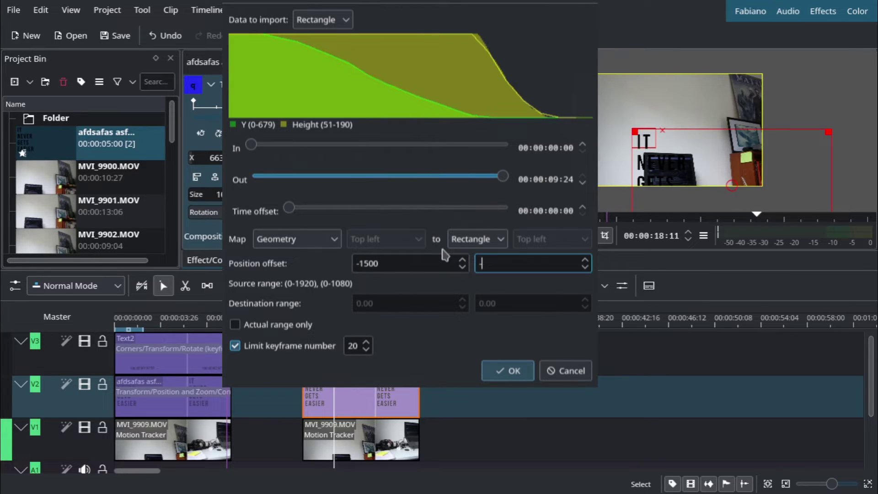
type("600")
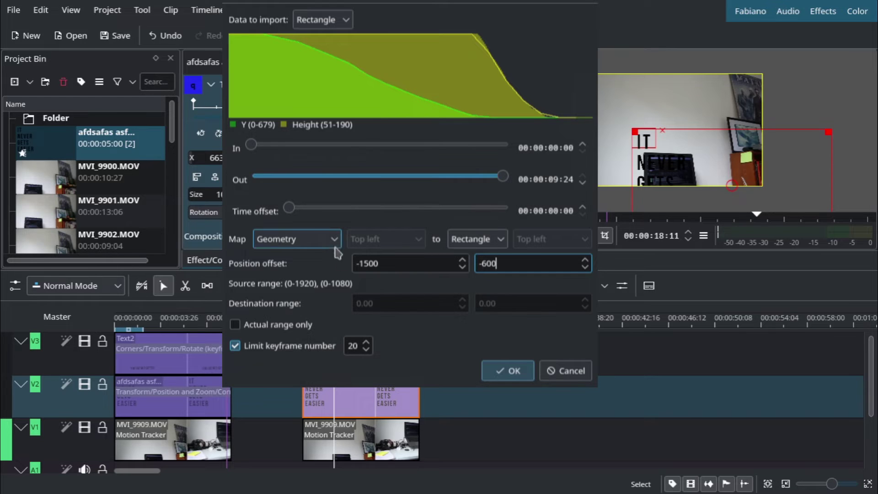
scroll(319, 240, "up", 1)
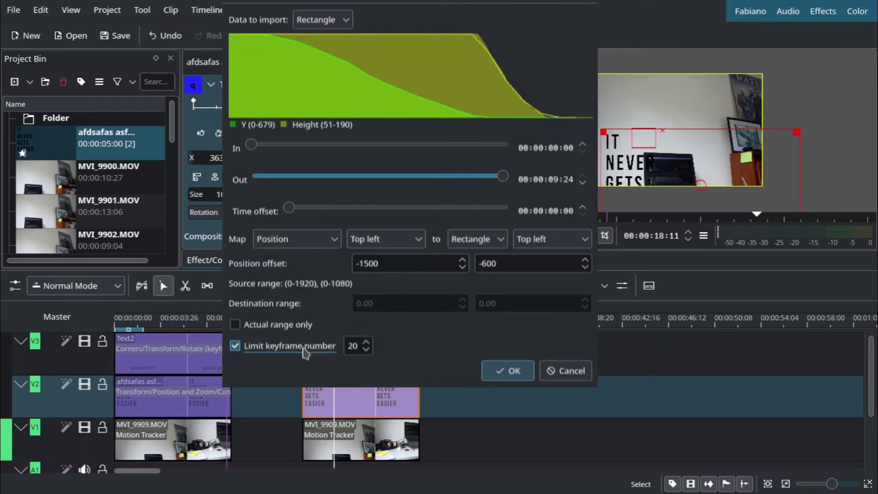
left_click(508, 371)
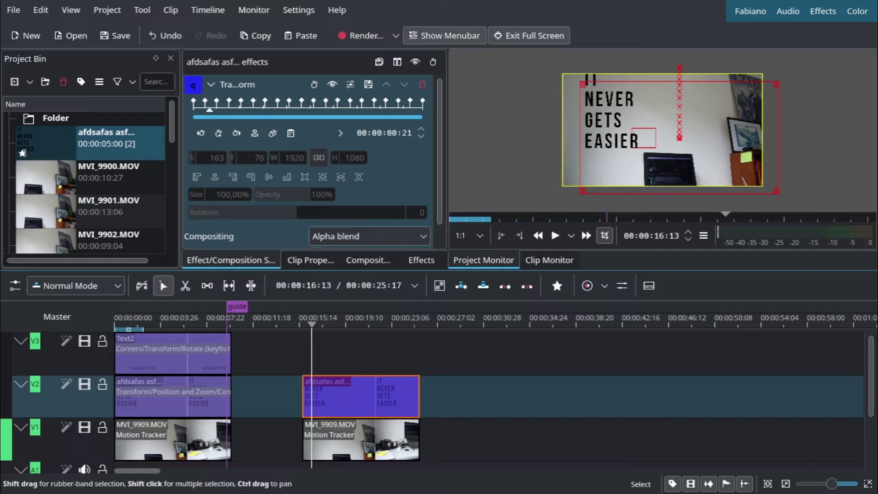
key("Right")
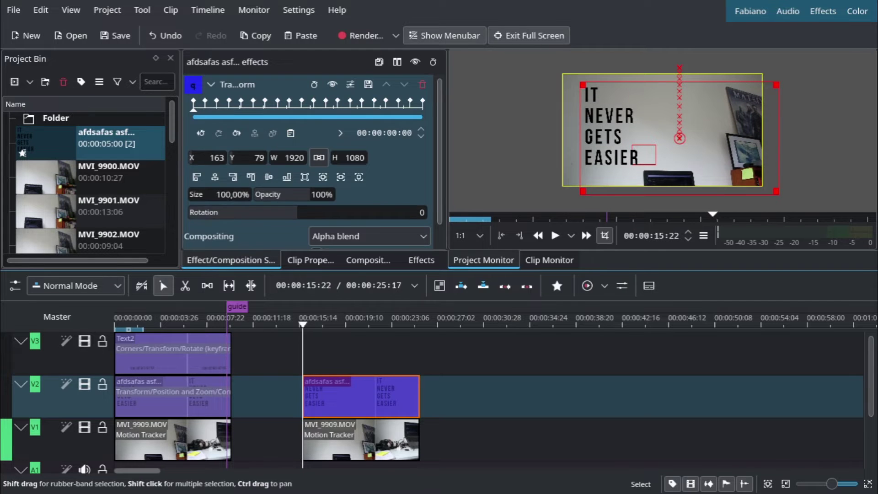
key("space")
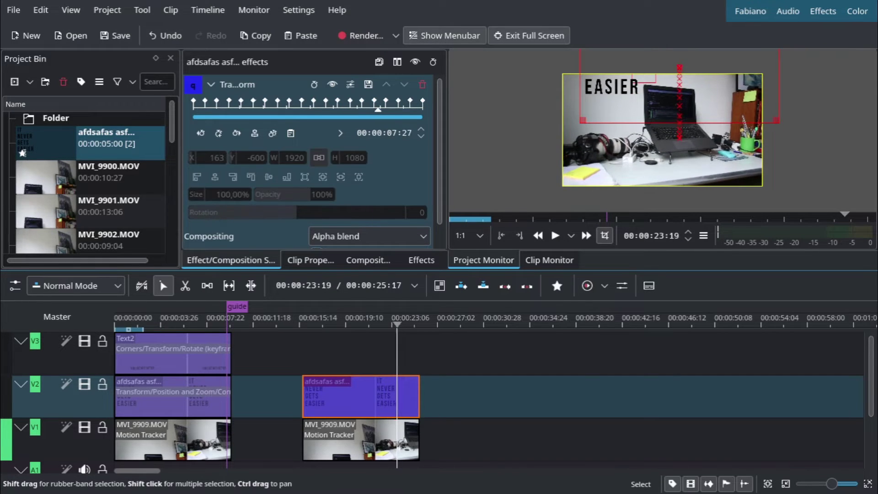
key("space")
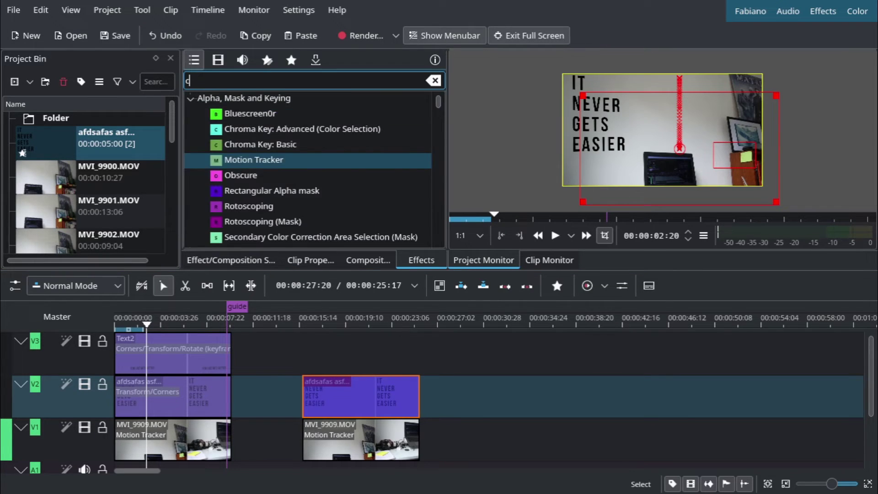
Apply Corners to the second V2 text clip and collapse its Transform settings.
left_click(239, 114)
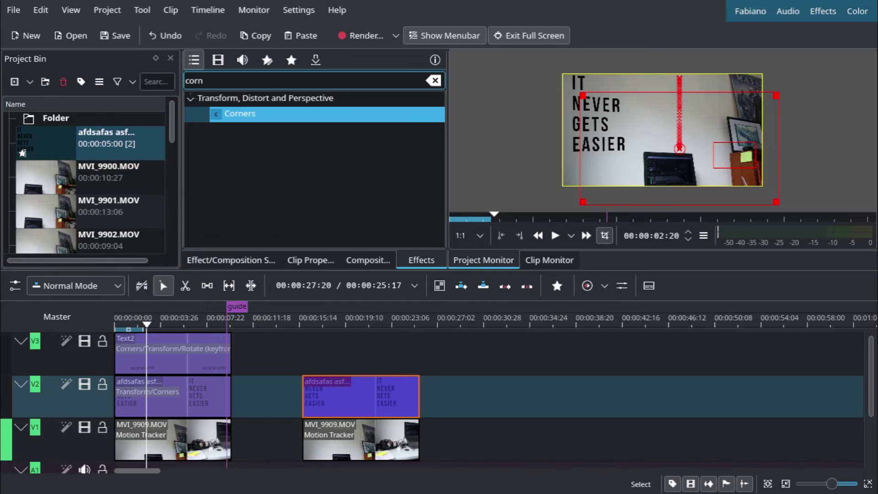
left_click(360, 397)
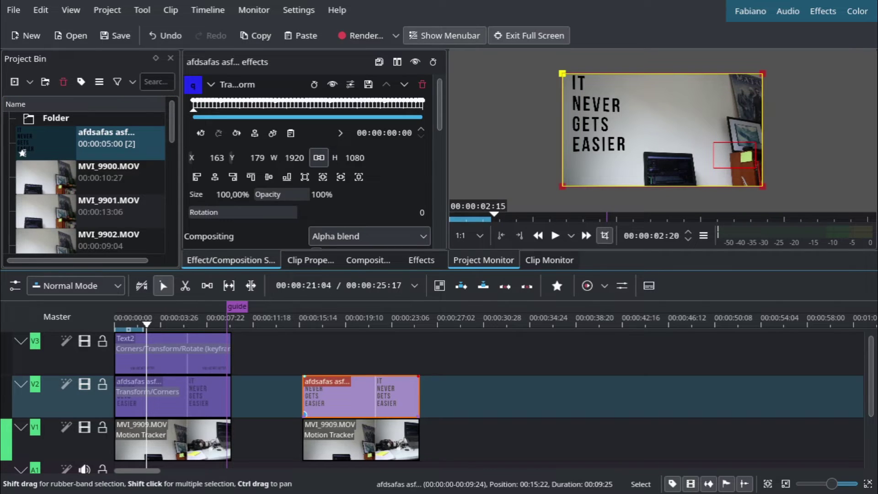
left_click(211, 84)
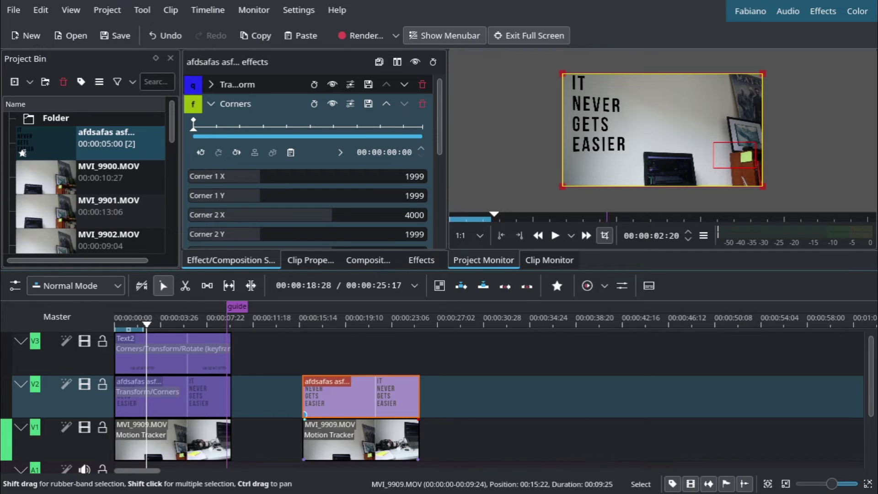
At the clip's first frame, drag the top-right and bottom-right corner handles inward.
left_click(348, 322)
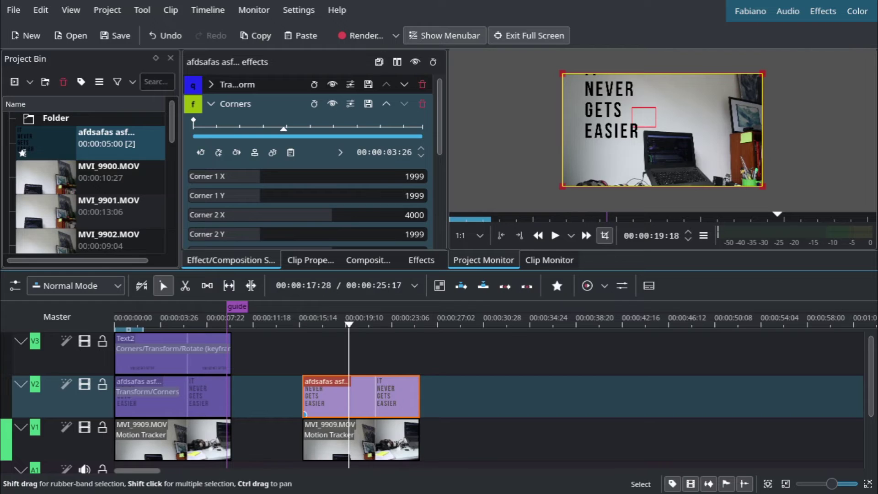
key("alt+Left")
left_click_drag(763, 74, 758, 84)
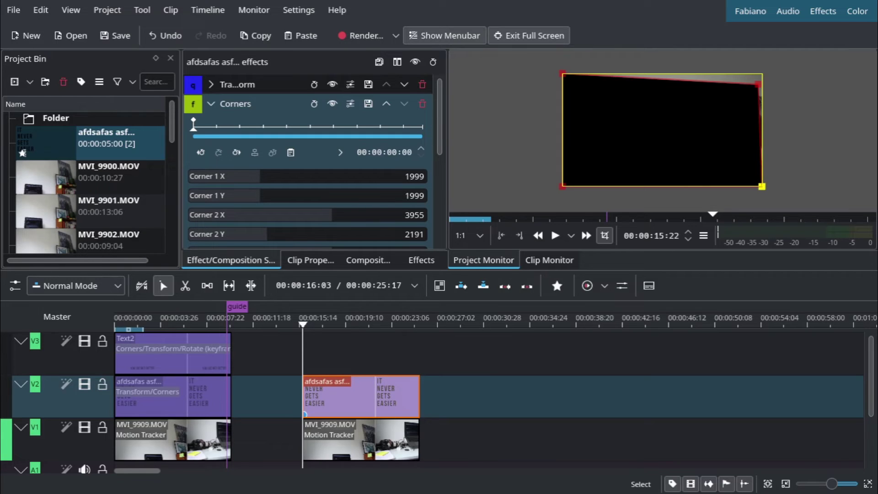
left_click_drag(762, 185, 760, 185)
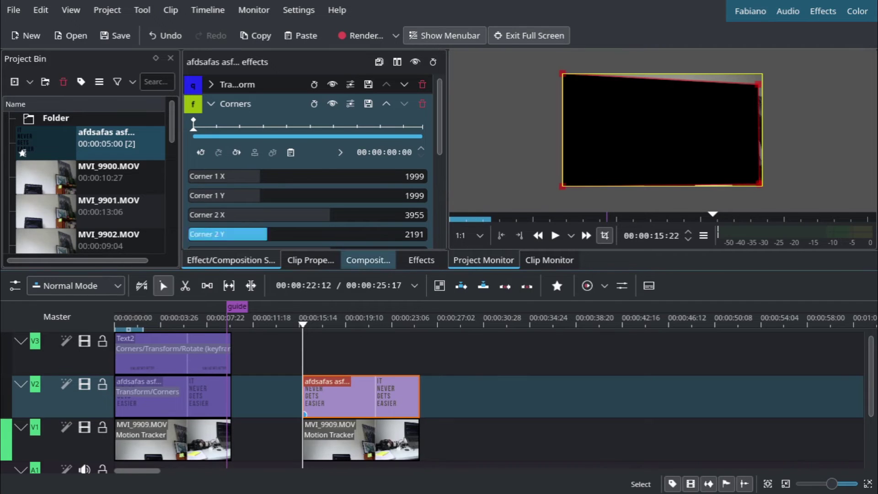
scroll(308, 192, "down", 3)
scroll(309, 192, "down", 3)
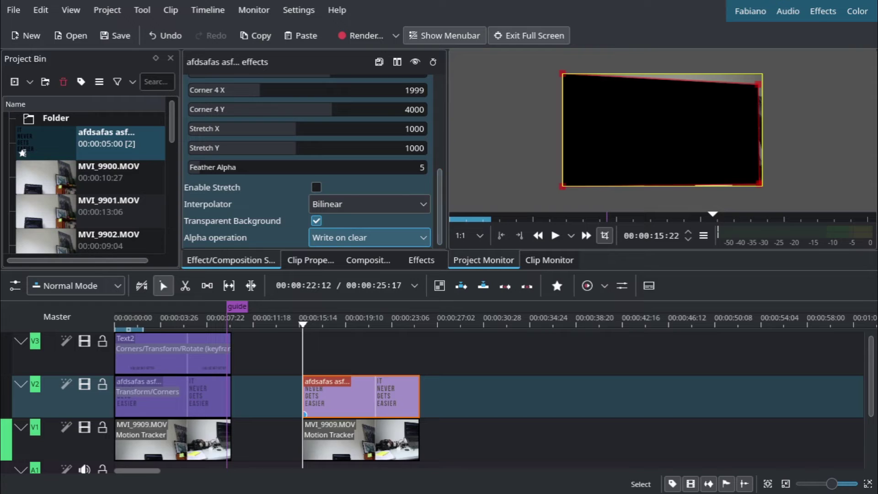
scroll(369, 238, "down", 1)
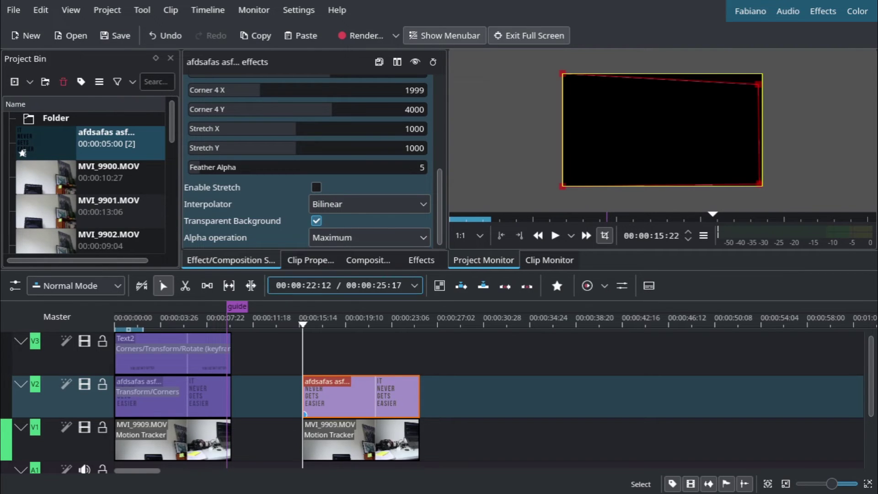
scroll(369, 237, "down", 1)
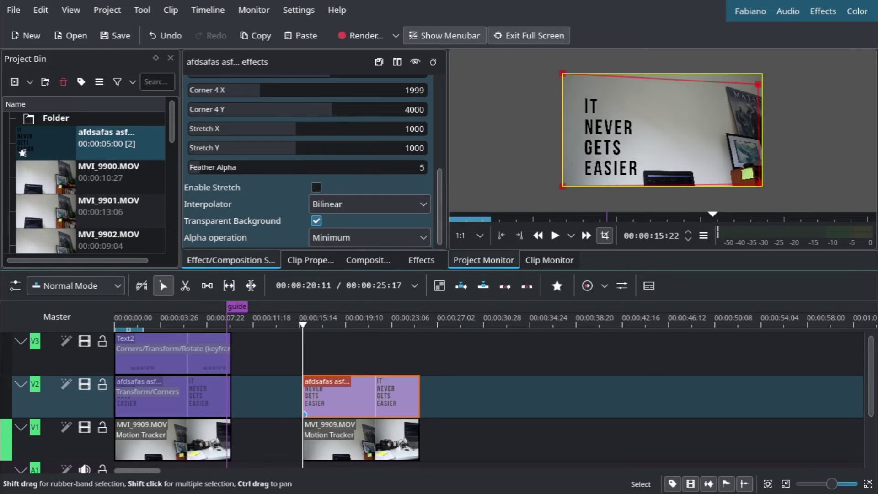
Reselect the V2 title clip, lower its Corner 2 handle at the start, and play it back.
left_click(318, 357)
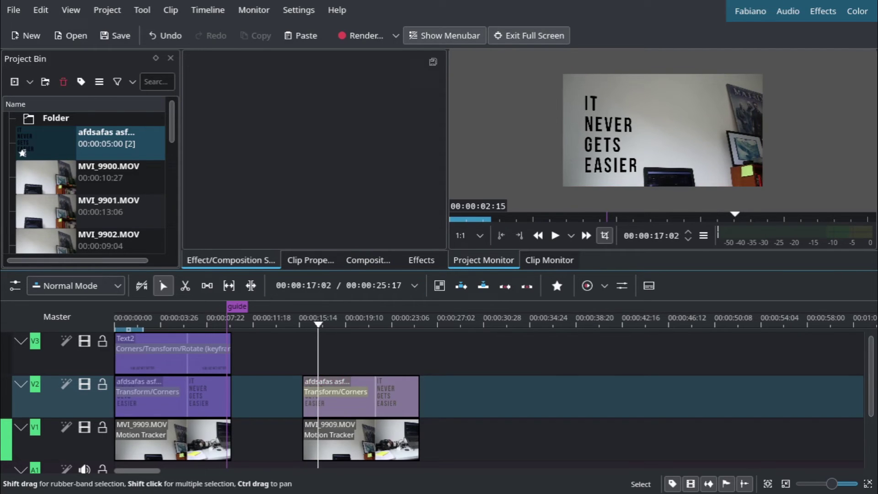
left_click(326, 395)
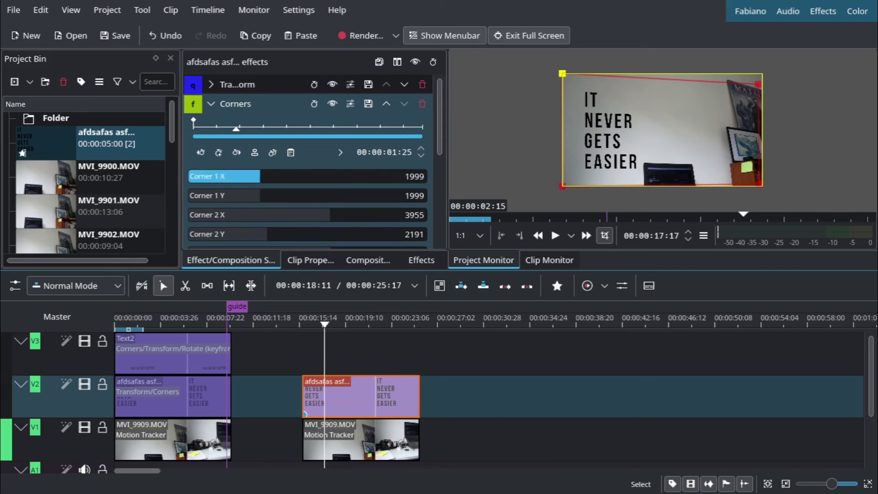
key("Home")
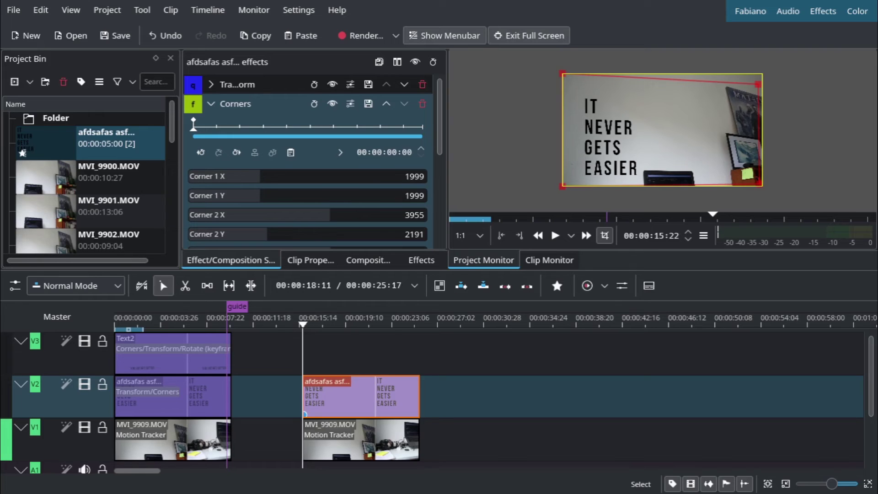
left_click_drag(757, 84, 753, 97)
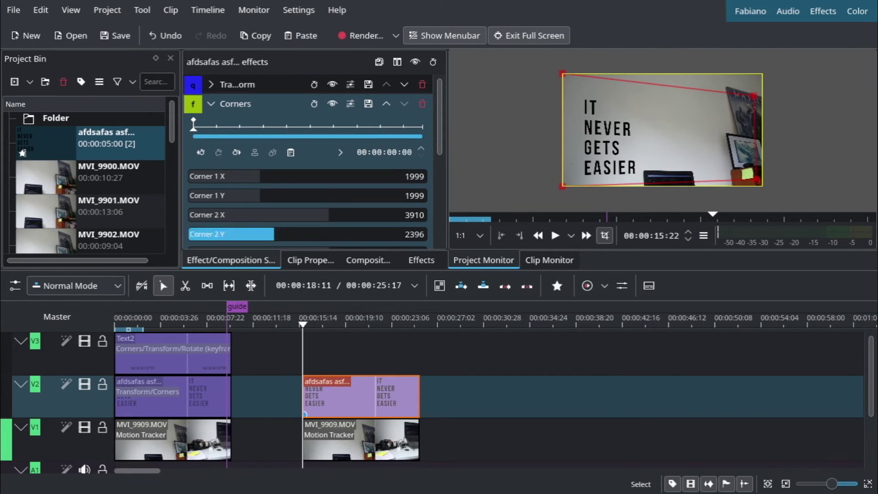
key("space")
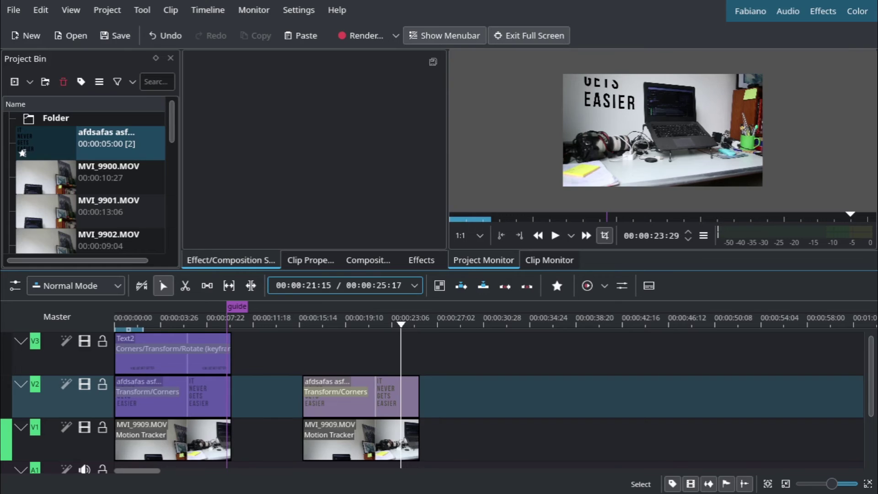
Raise the Corner 2 handle, reshape the bottom-right corner, then scrub back toward the start.
key("Return")
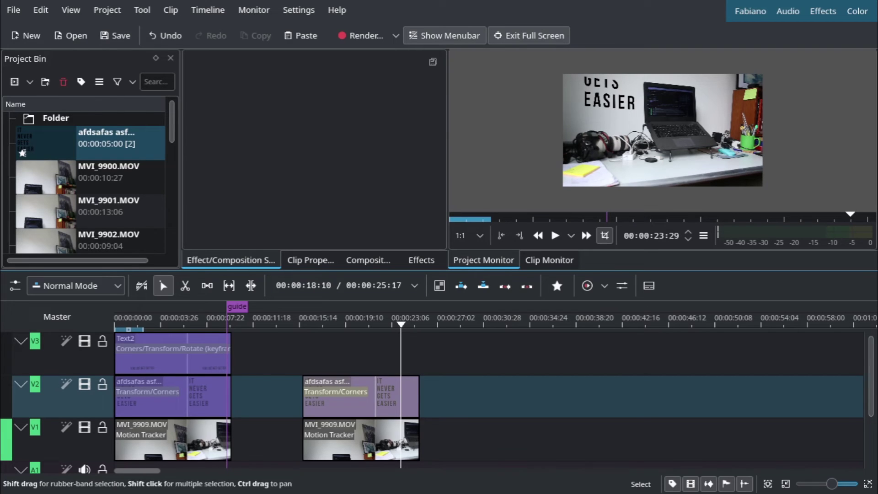
left_click(361, 397)
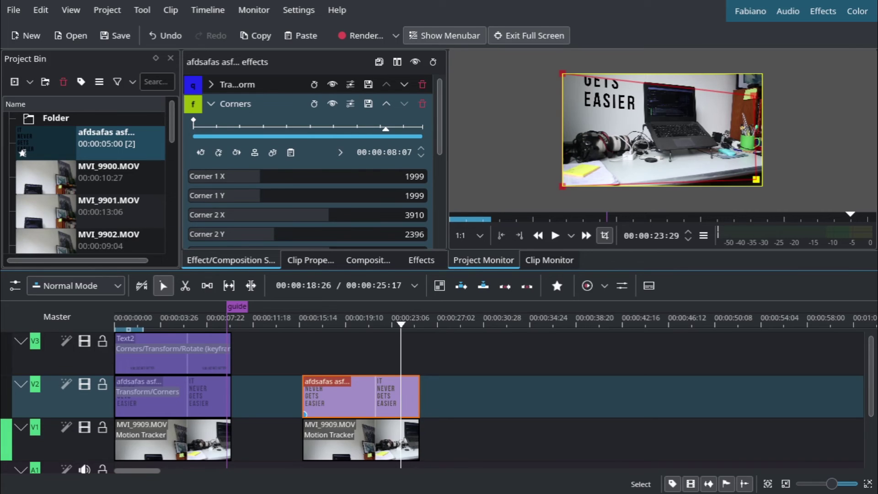
left_click_drag(751, 96, 753, 81)
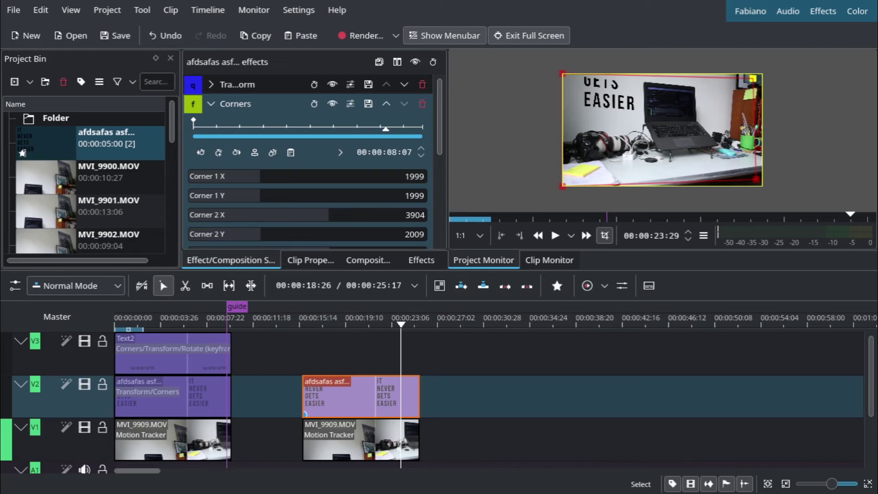
left_click_drag(752, 80, 753, 71)
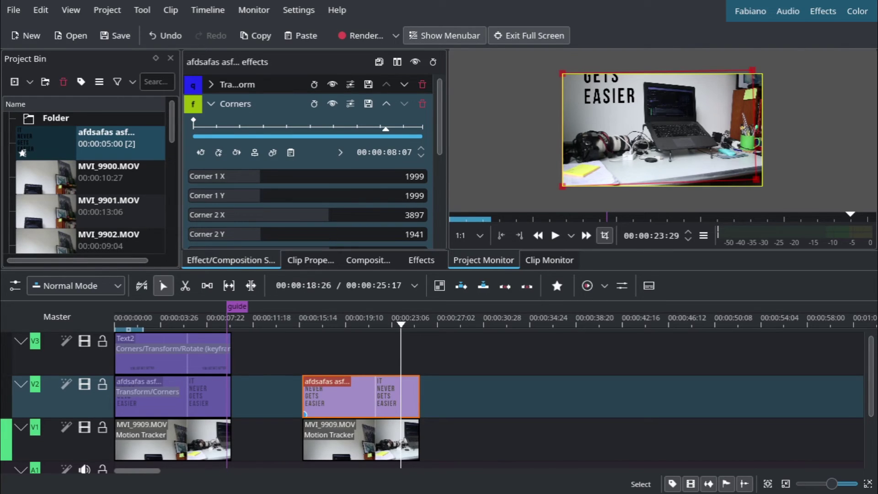
left_click_drag(755, 181, 747, 163)
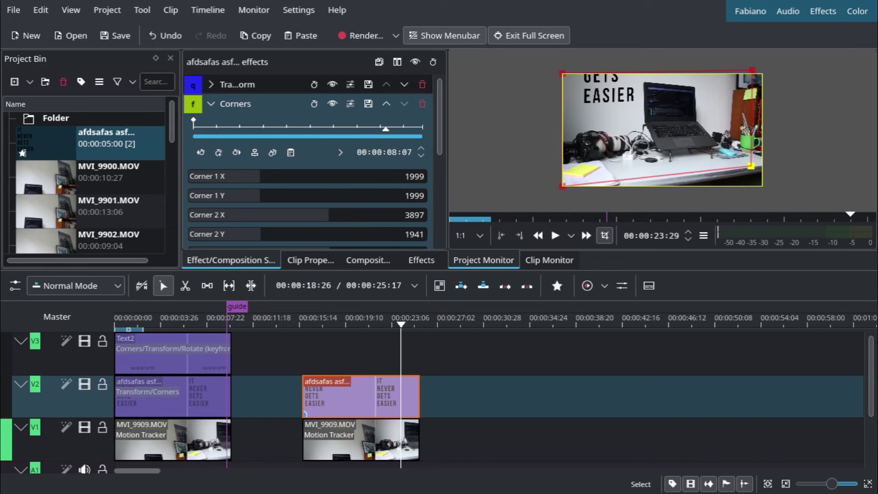
left_click_drag(747, 164, 753, 172)
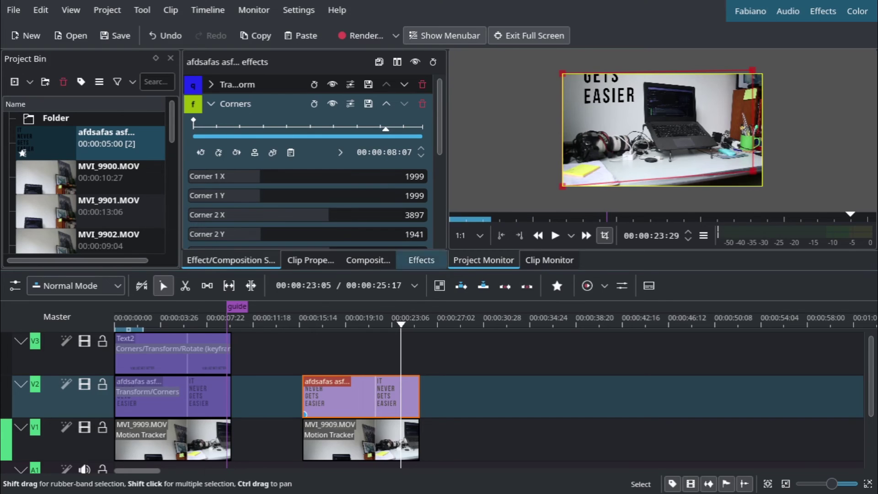
left_click_drag(351, 357, 315, 357)
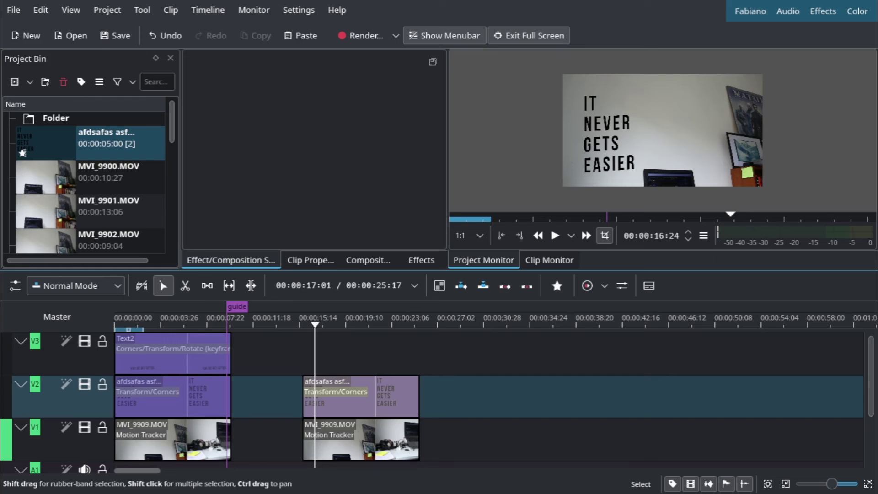
Play and stop the skewed-text preview, then reselect the V2 clip and expand Transform.
key("space")
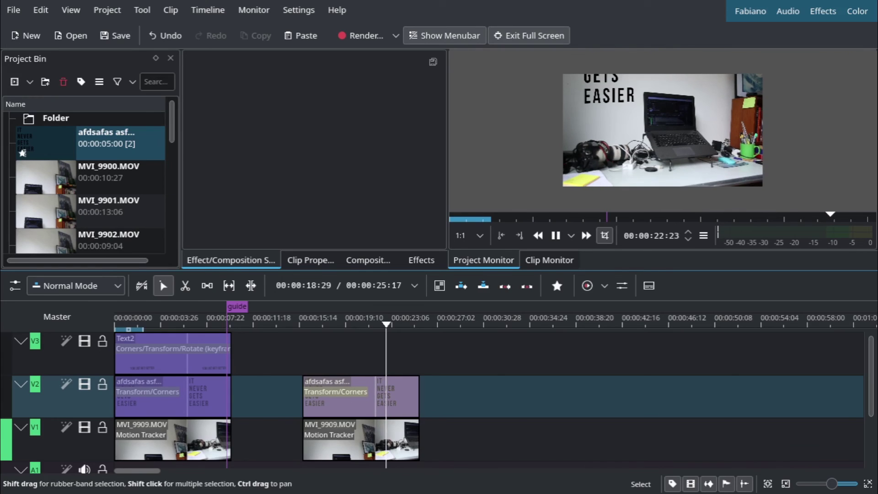
key("space")
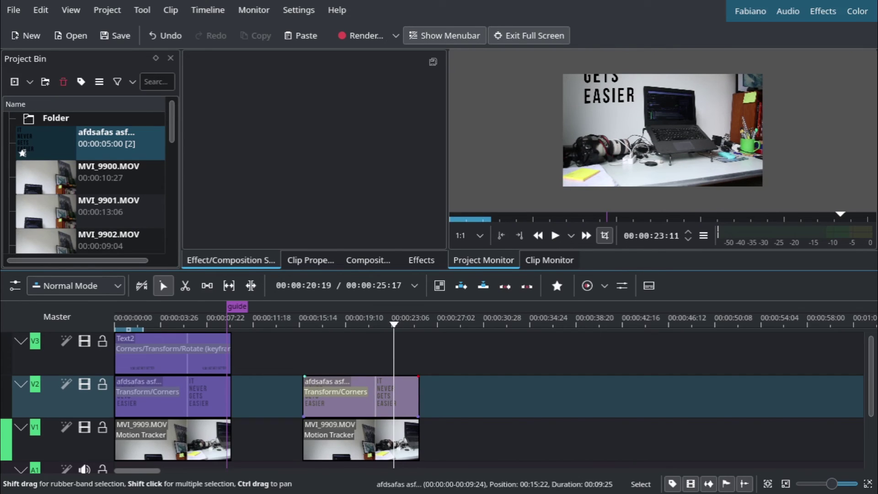
left_click(384, 395)
left_click(211, 104)
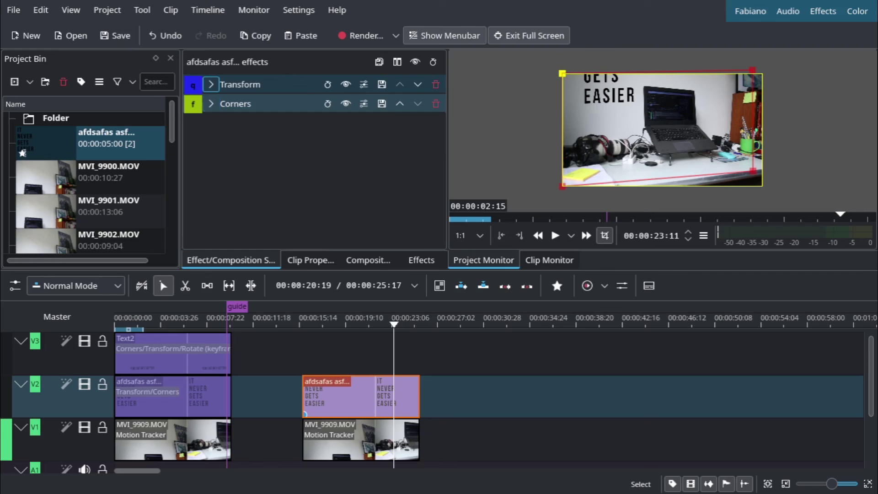
left_click(211, 84)
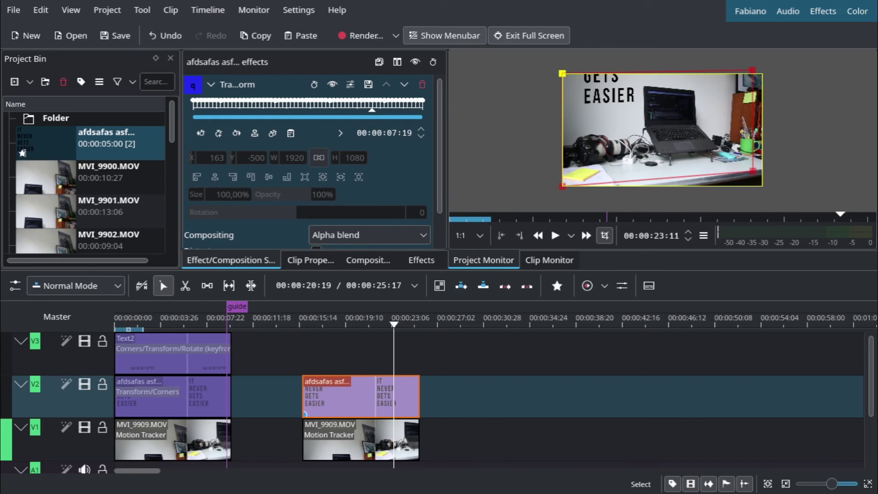